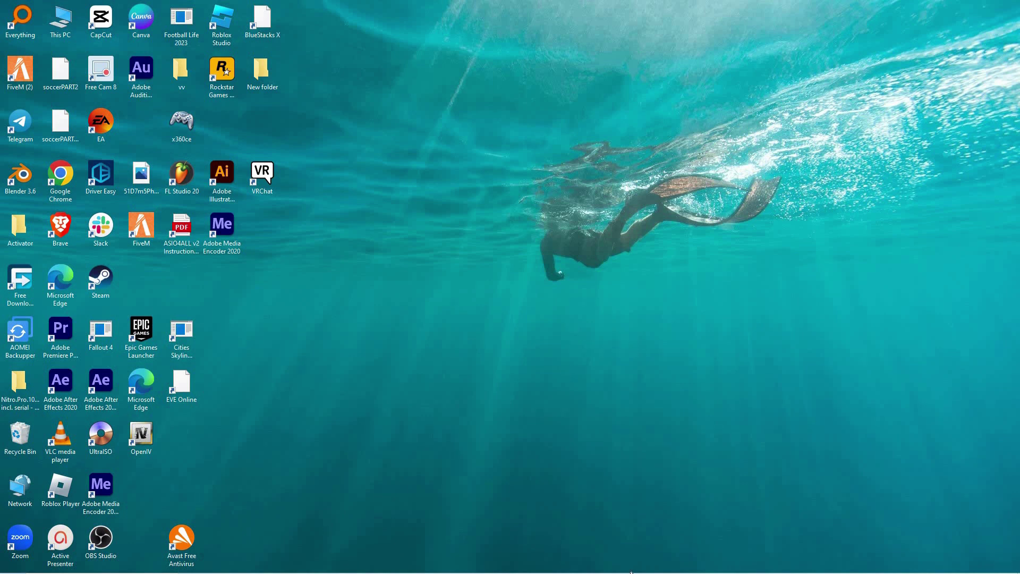
Step: Bring the Pandabuy browser window to the front from the taskbar
{"action": "mouse_move", "coordinate": [629, 571]}
{"action": "left_click", "coordinate": [614, 519]}
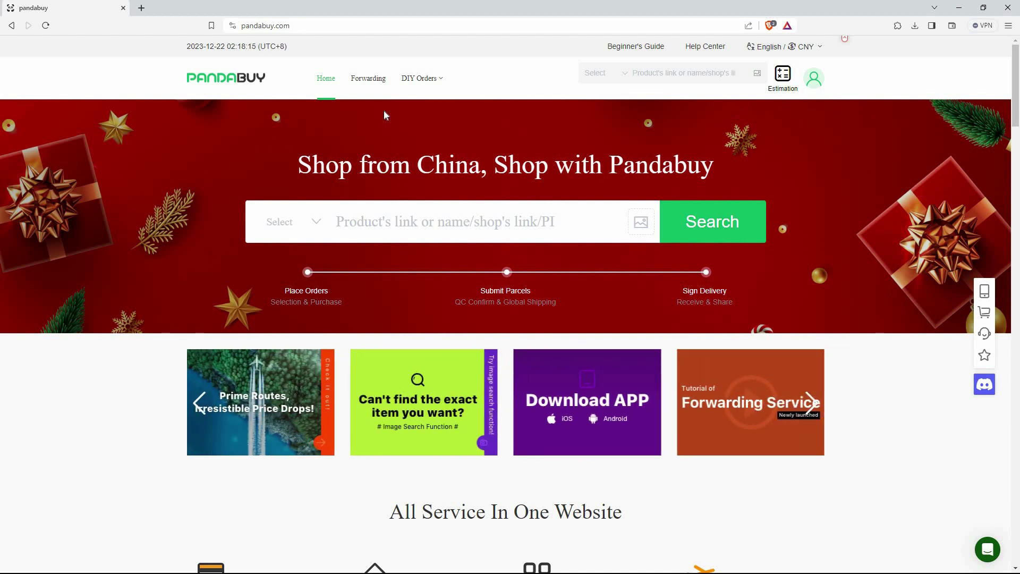
{"action": "scroll", "coordinate": [487, 242], "scroll_direction": "down", "scroll_amount": 3}
{"action": "scroll", "coordinate": [488, 242], "scroll_direction": "down", "scroll_amount": 3}
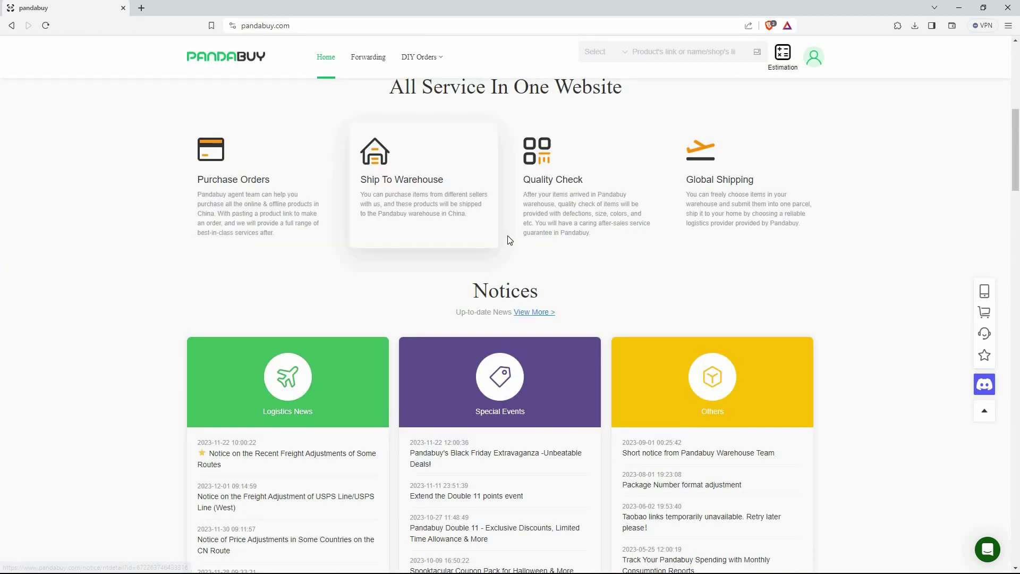
{"action": "scroll", "coordinate": [766, 129], "scroll_direction": "up", "scroll_amount": 5}
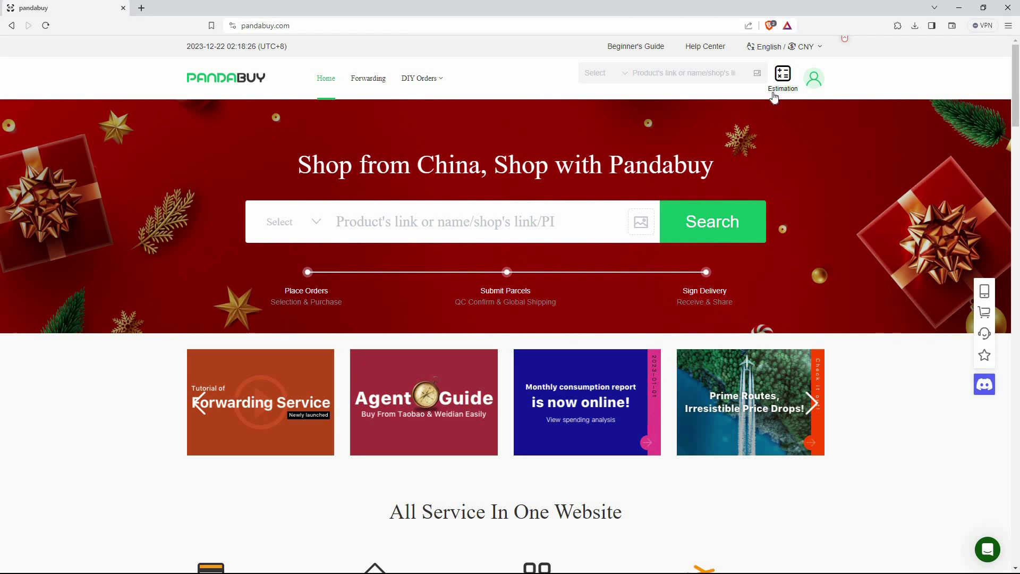
Step: Switch the site currency from CNY to USD and confirm with OK
{"action": "left_click", "coordinate": [823, 49]}
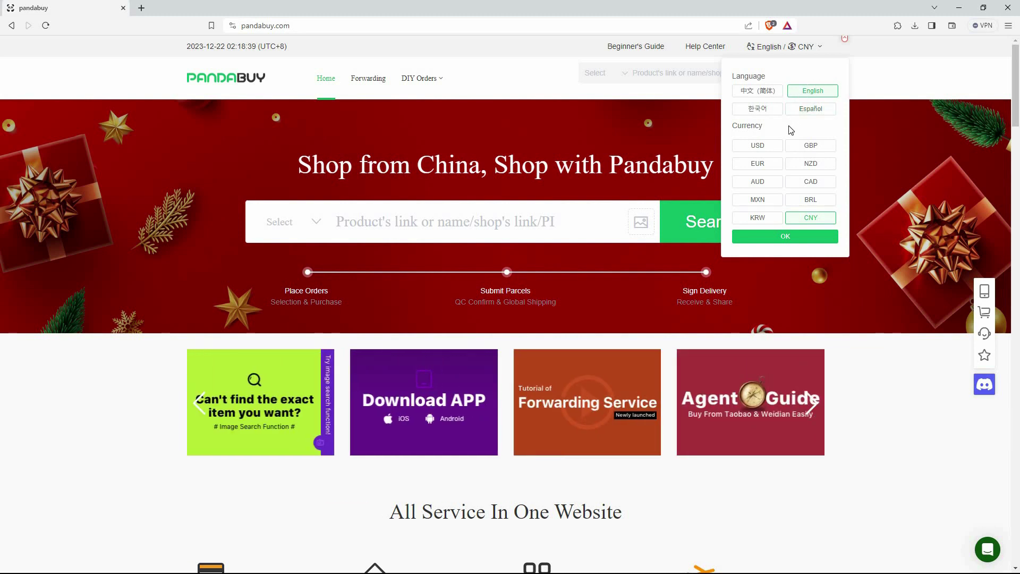
{"action": "left_click", "coordinate": [758, 146]}
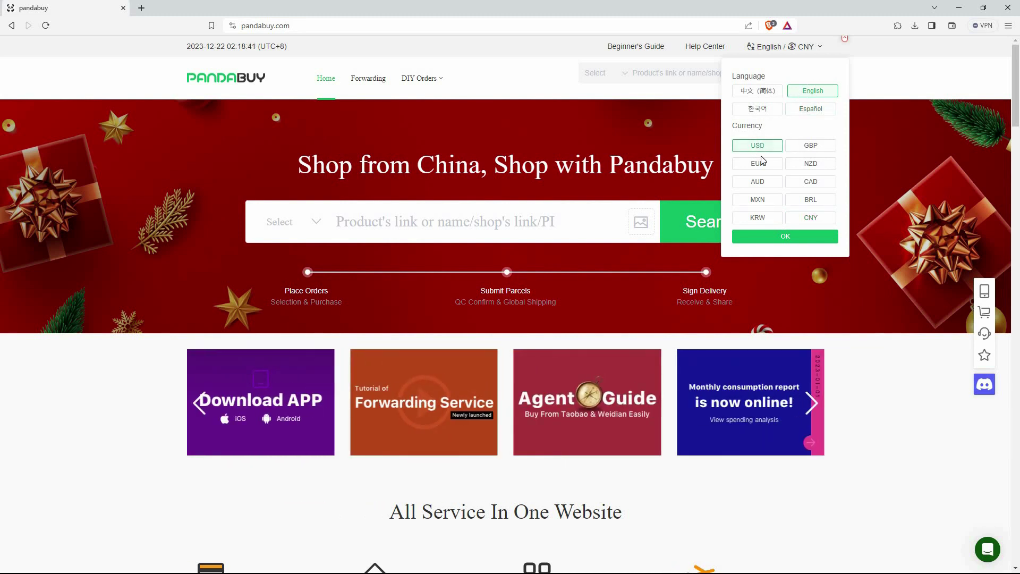
{"action": "left_click", "coordinate": [778, 237]}
{"action": "scroll", "coordinate": [519, 204], "scroll_direction": "down", "scroll_amount": 2}
{"action": "scroll", "coordinate": [519, 204], "scroll_direction": "down", "scroll_amount": 2}
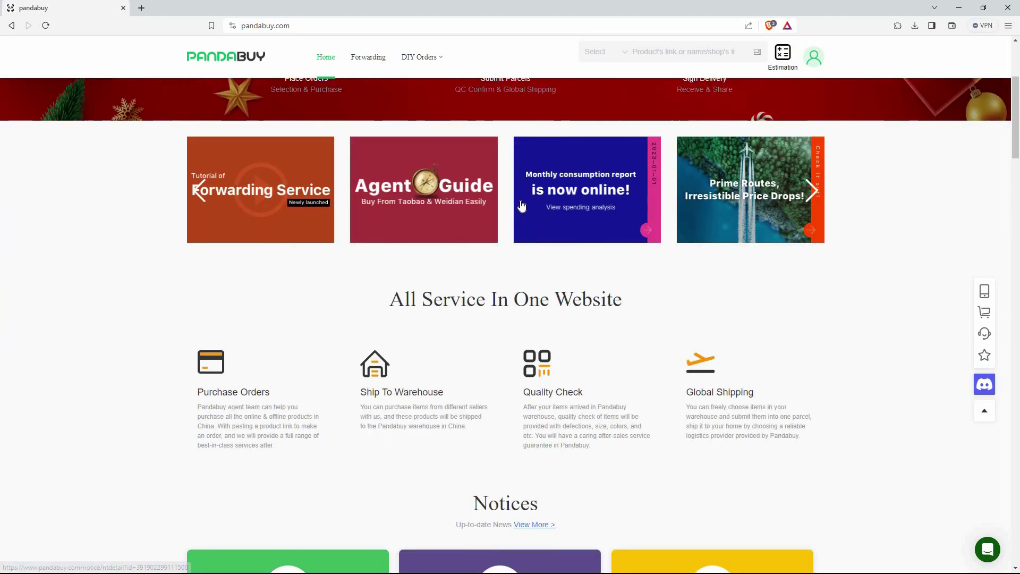
{"action": "scroll", "coordinate": [456, 217], "scroll_direction": "up", "scroll_amount": 3}
Step: Search Pandabuy for 'BOOK' and load the results priced in USD
{"action": "left_click", "coordinate": [458, 210]}
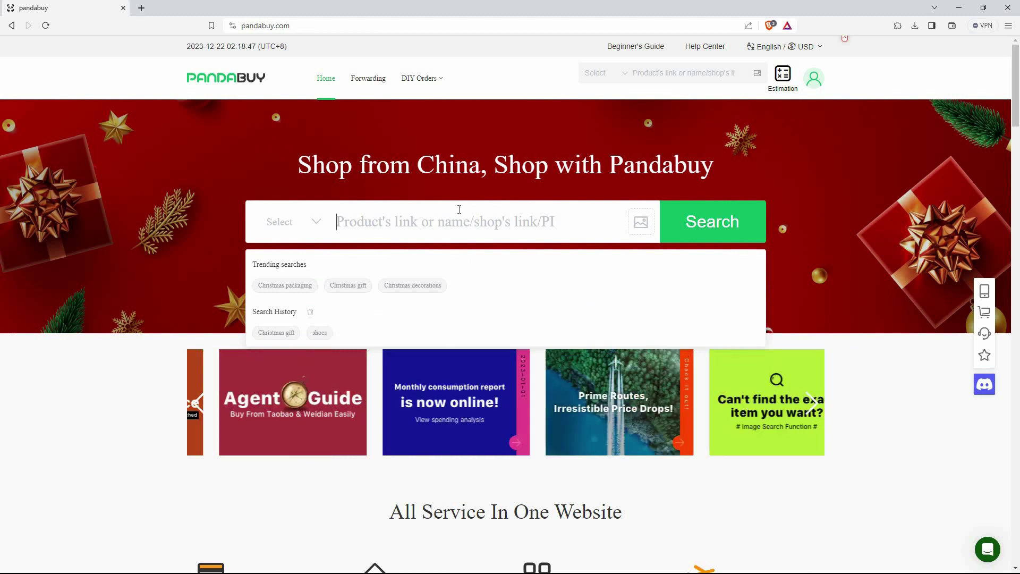
{"action": "type", "text": "BOOK"}
{"action": "key", "text": "Return"}
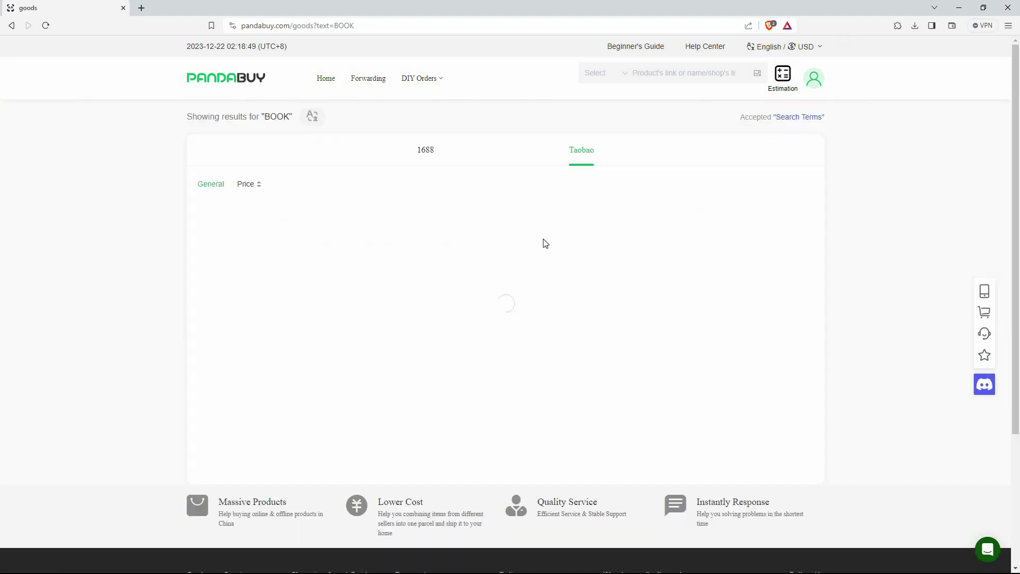